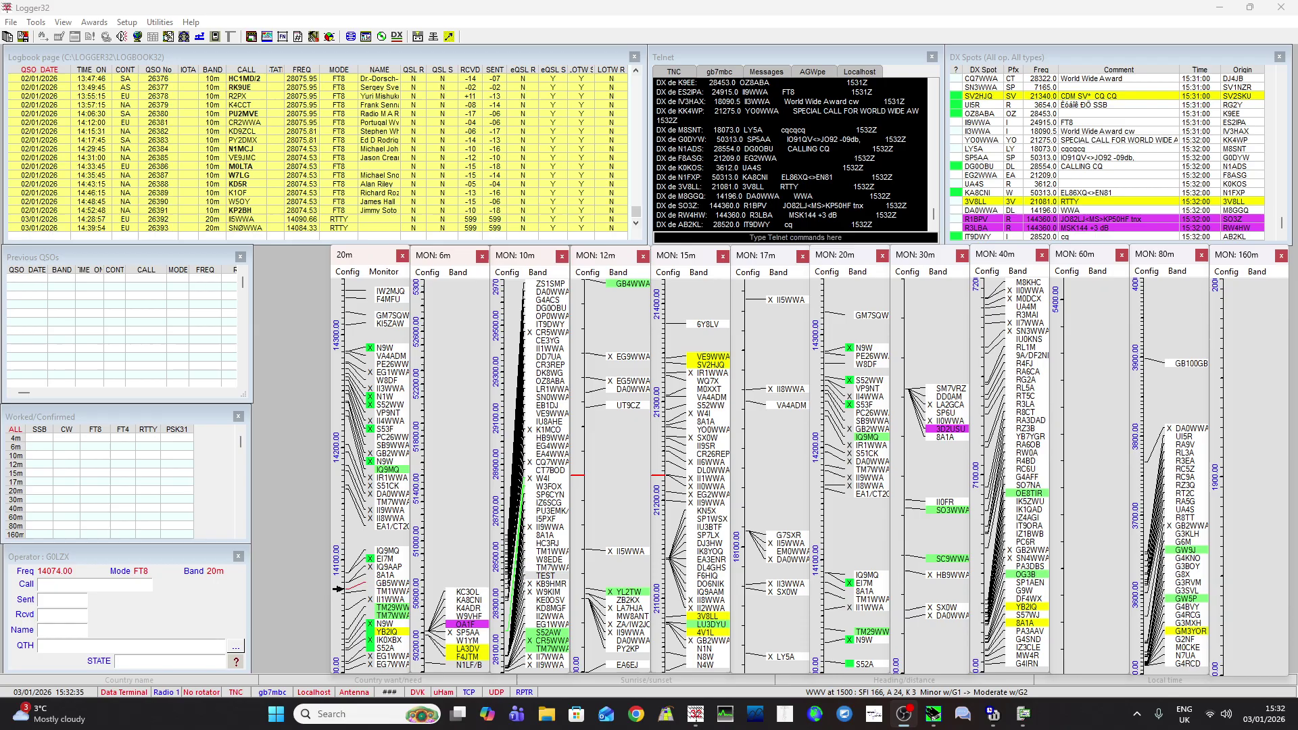
Open the UDP BandMap and the JTDX UDP socket from the UDP status entry.
mouse_move(958, 427)
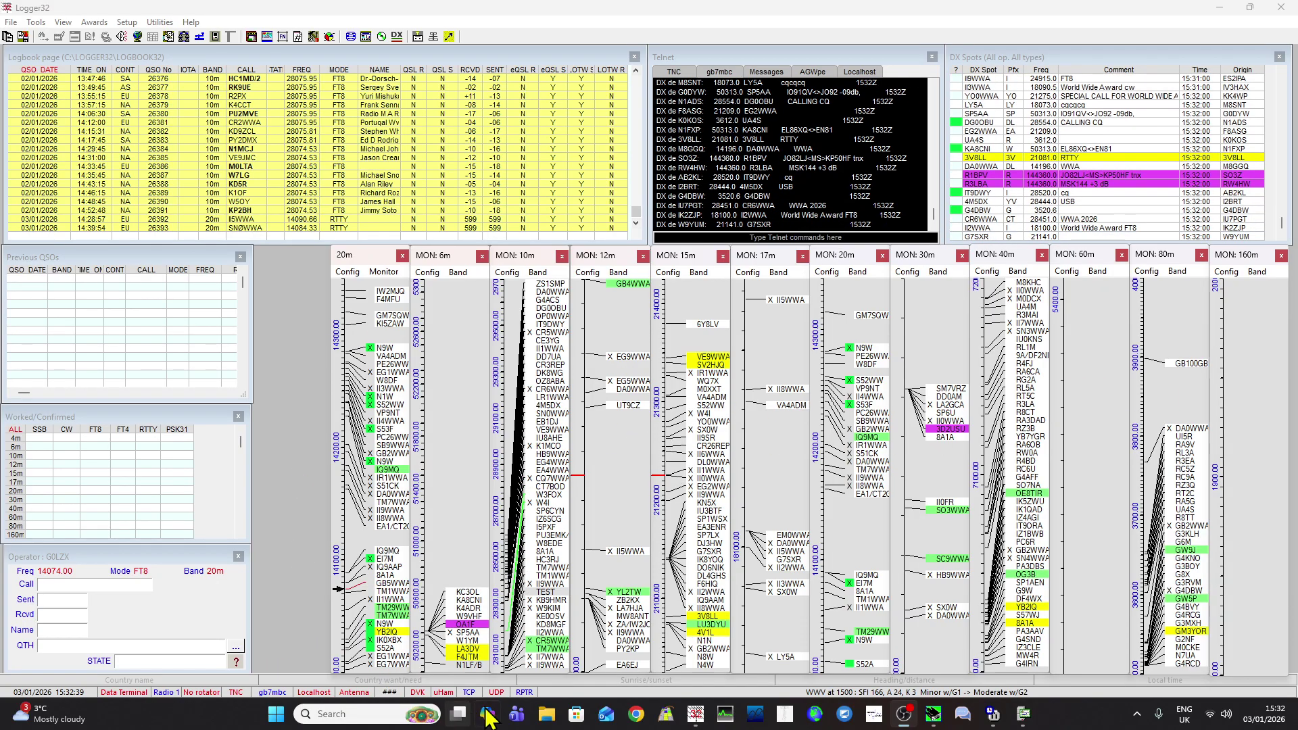
mouse_move(495, 694)
right_click(495, 692)
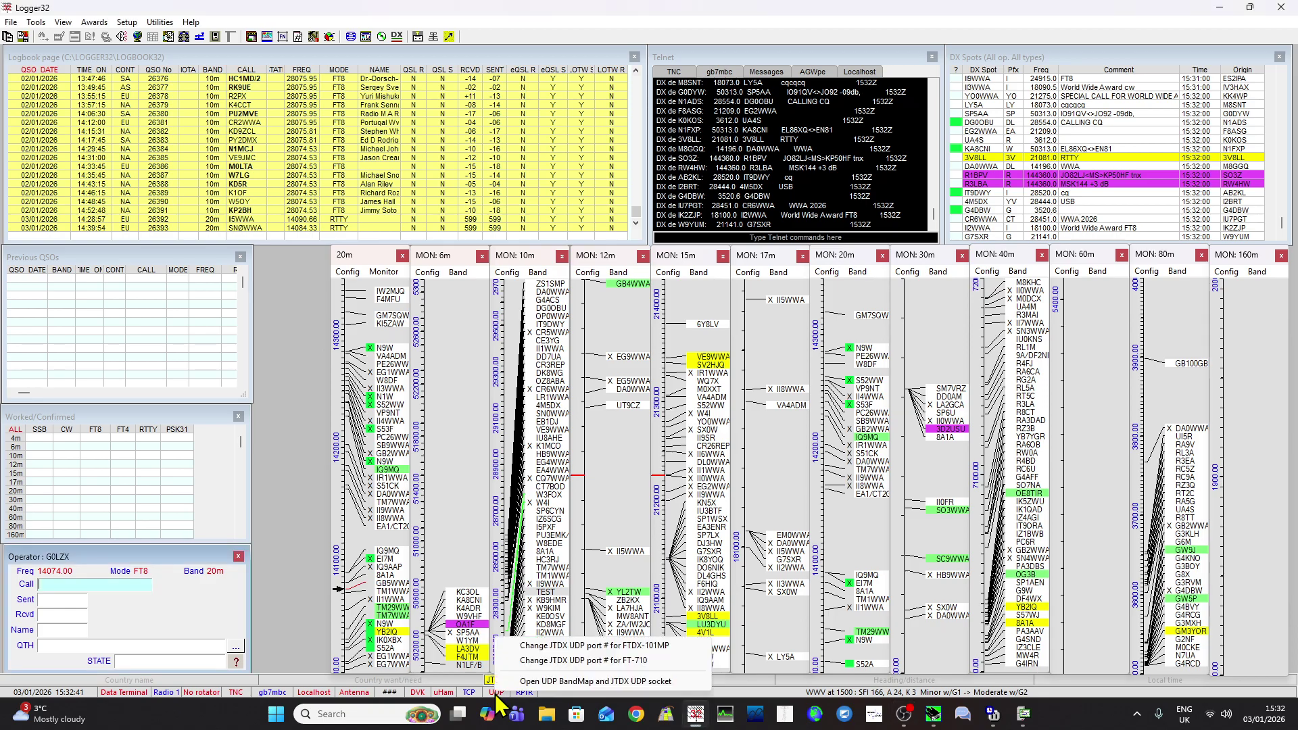
left_click(555, 682)
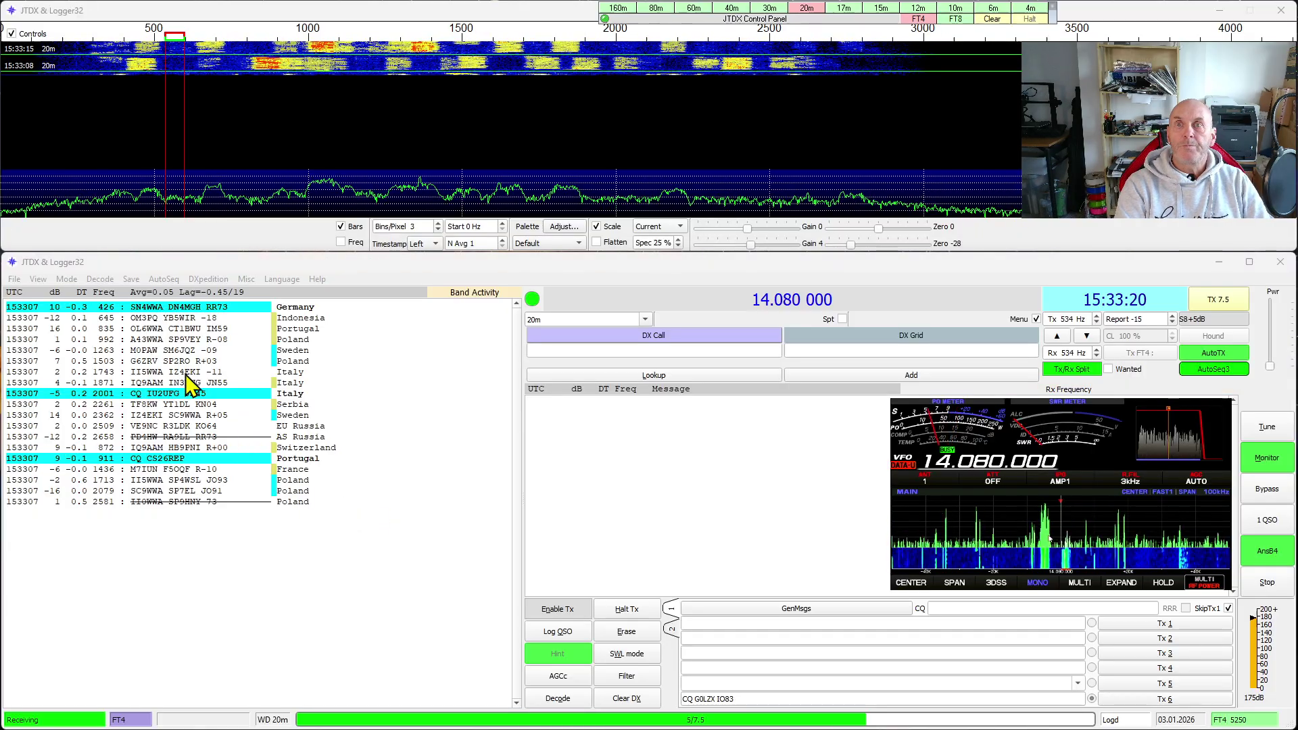
Switch the JTDX operating mode to FT8.
left_click(65, 279)
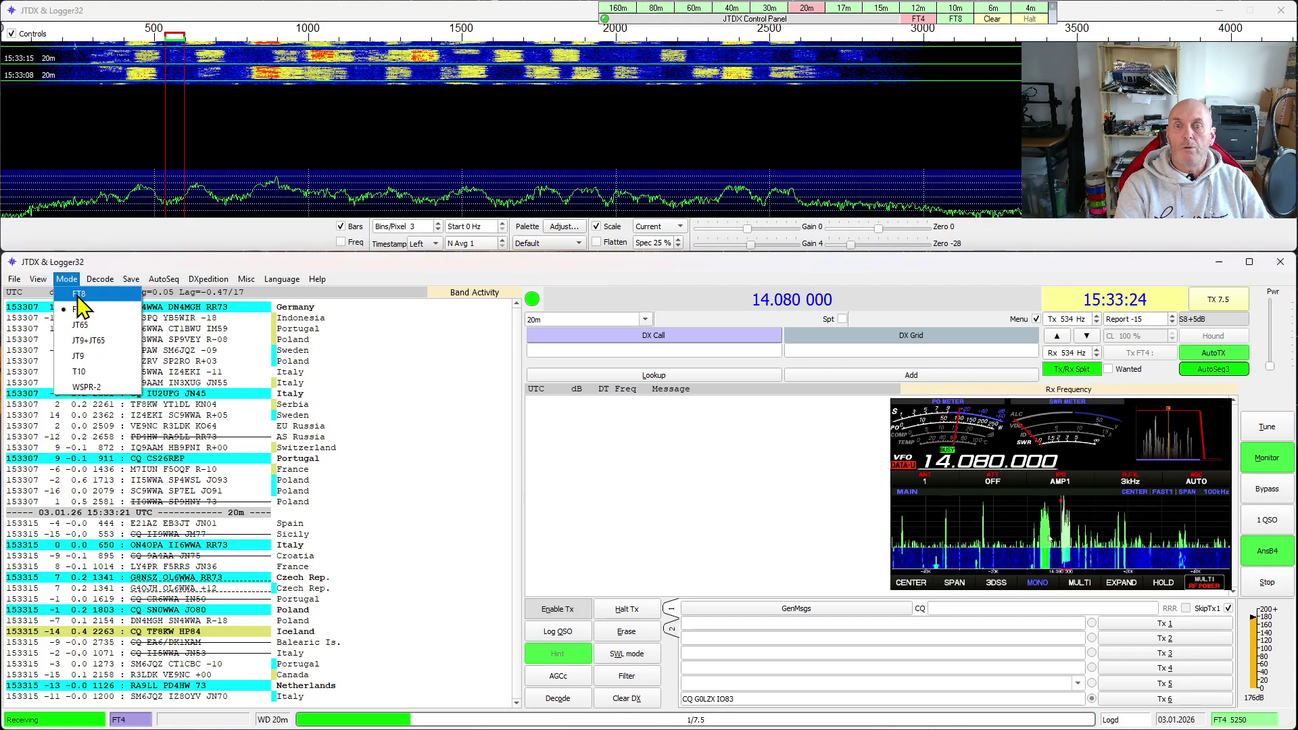
left_click(80, 295)
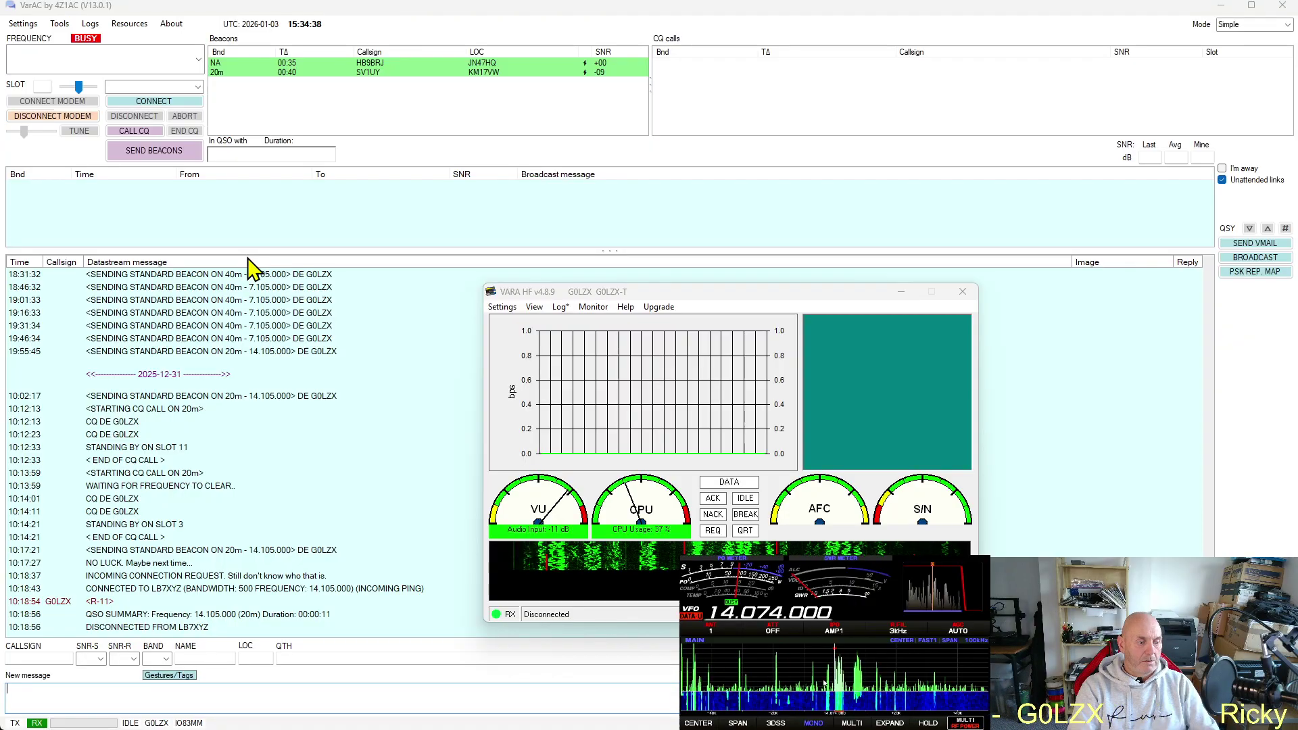
Switch to VarAC and set the operating frequency to 14.105.000 on 20m.
left_click(199, 68)
left_click(194, 93)
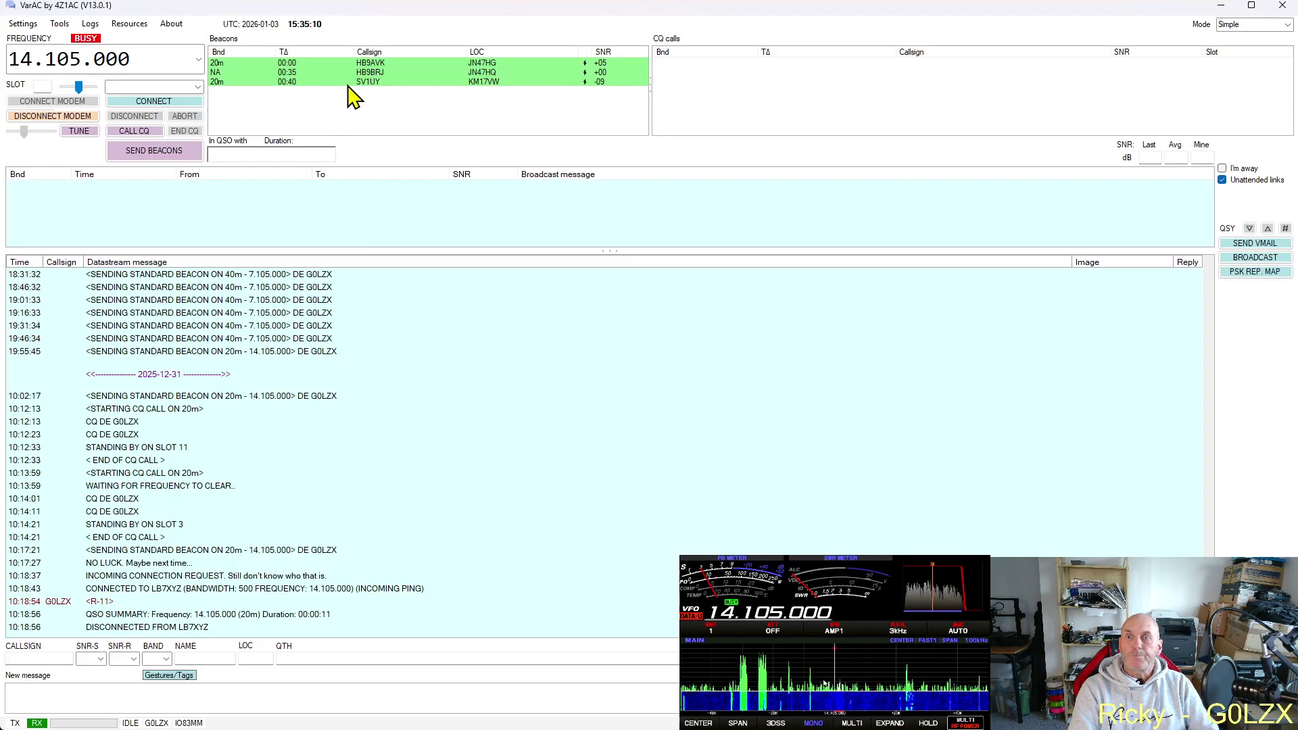
Review the earlier contact in the datastream history, including its received image, and return to the latest entries.
mouse_move(394, 87)
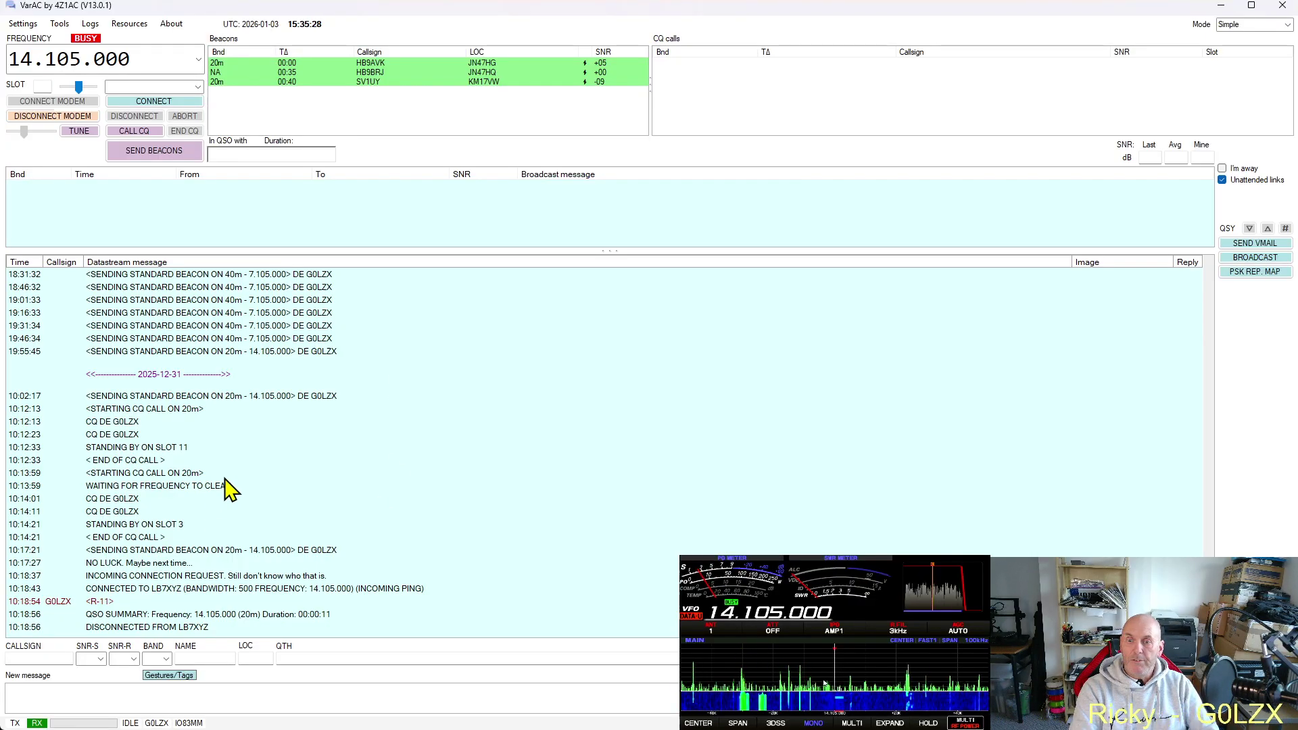
scroll(250, 457, "up", 6)
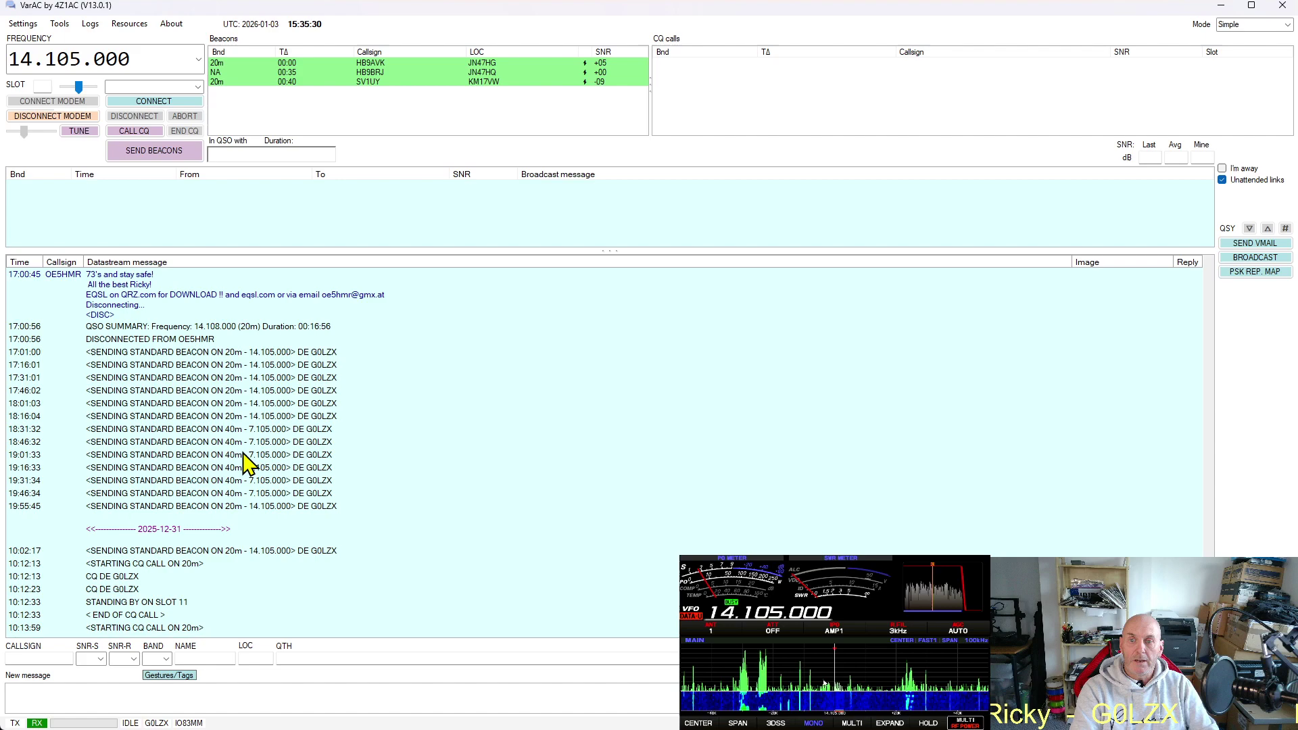
scroll(203, 412, "up", 1)
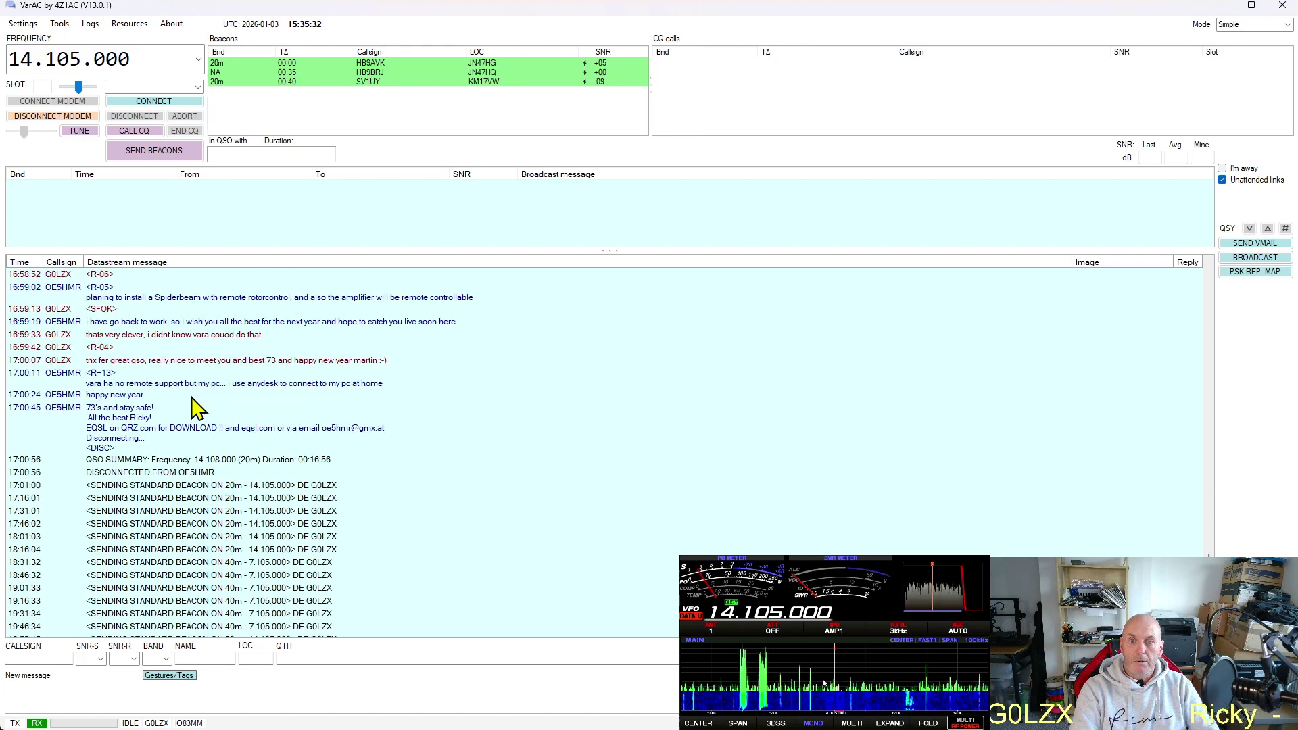
scroll(195, 404, "up", 3)
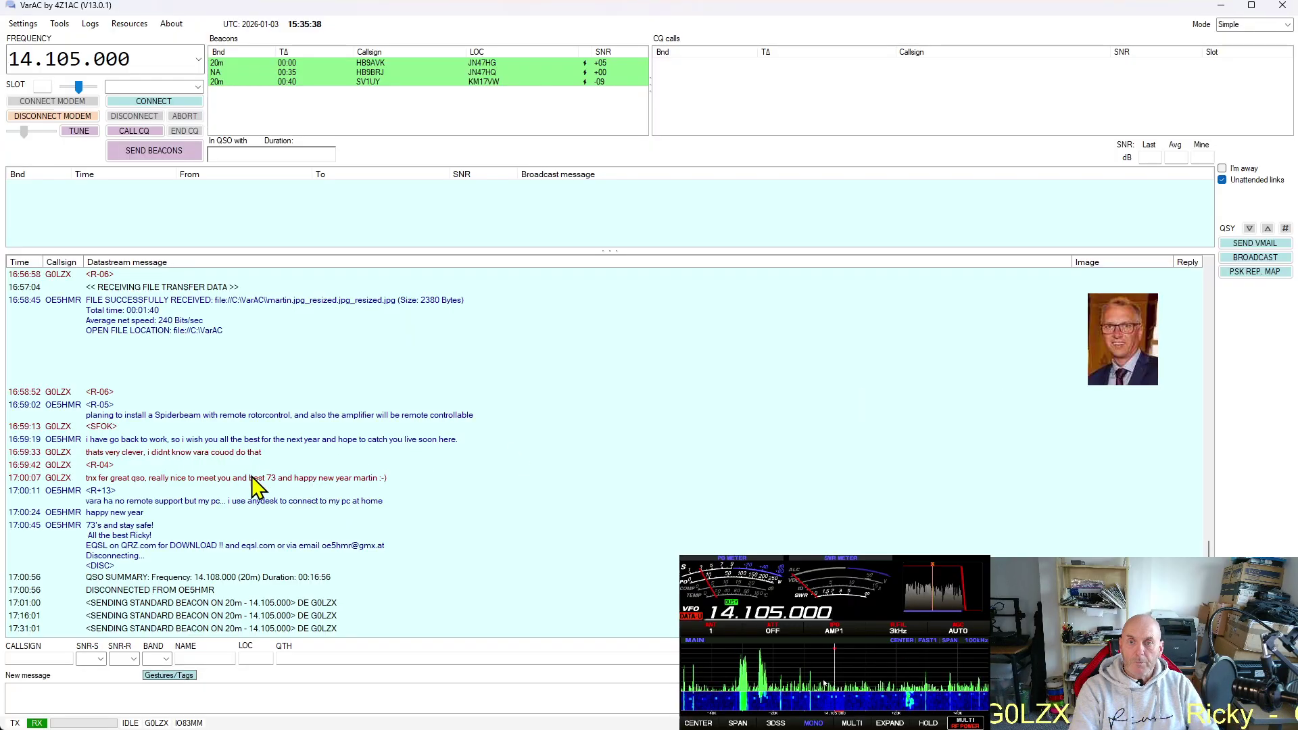
scroll(256, 485, "up", 1)
scroll(255, 485, "up", 1)
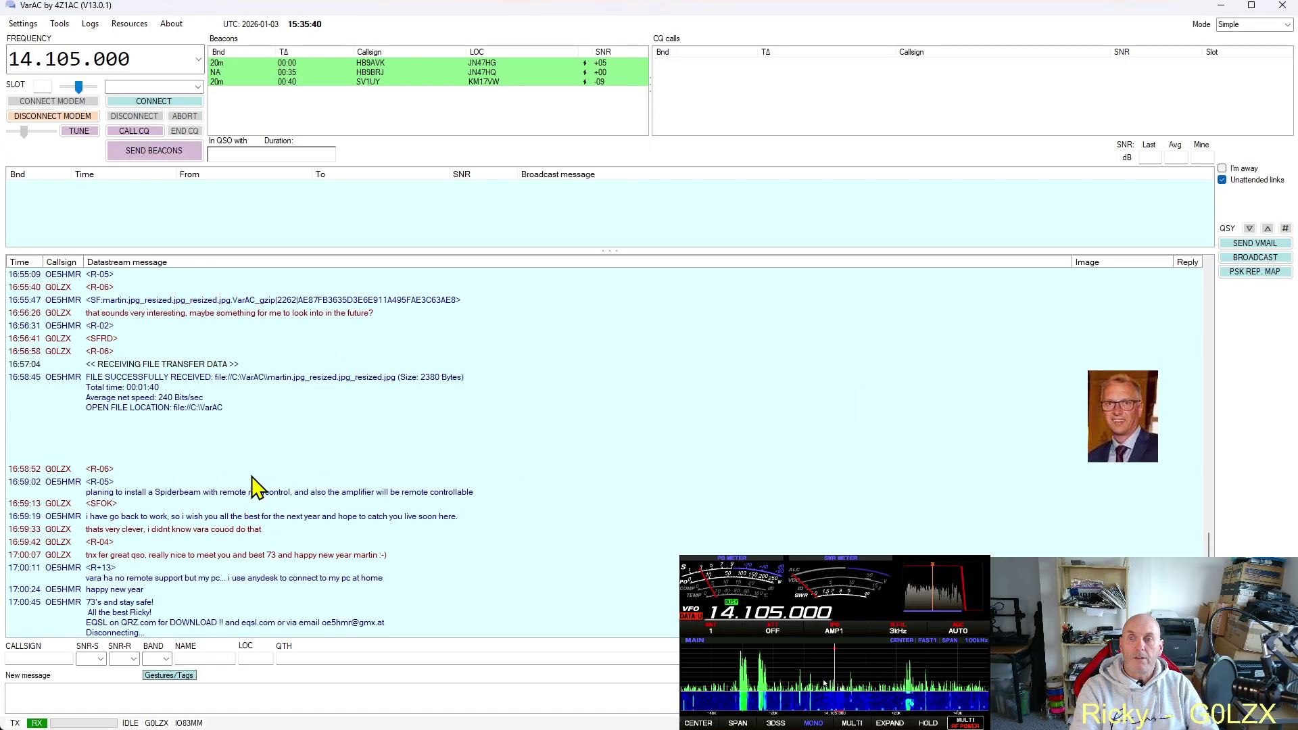
scroll(256, 485, "down", 10)
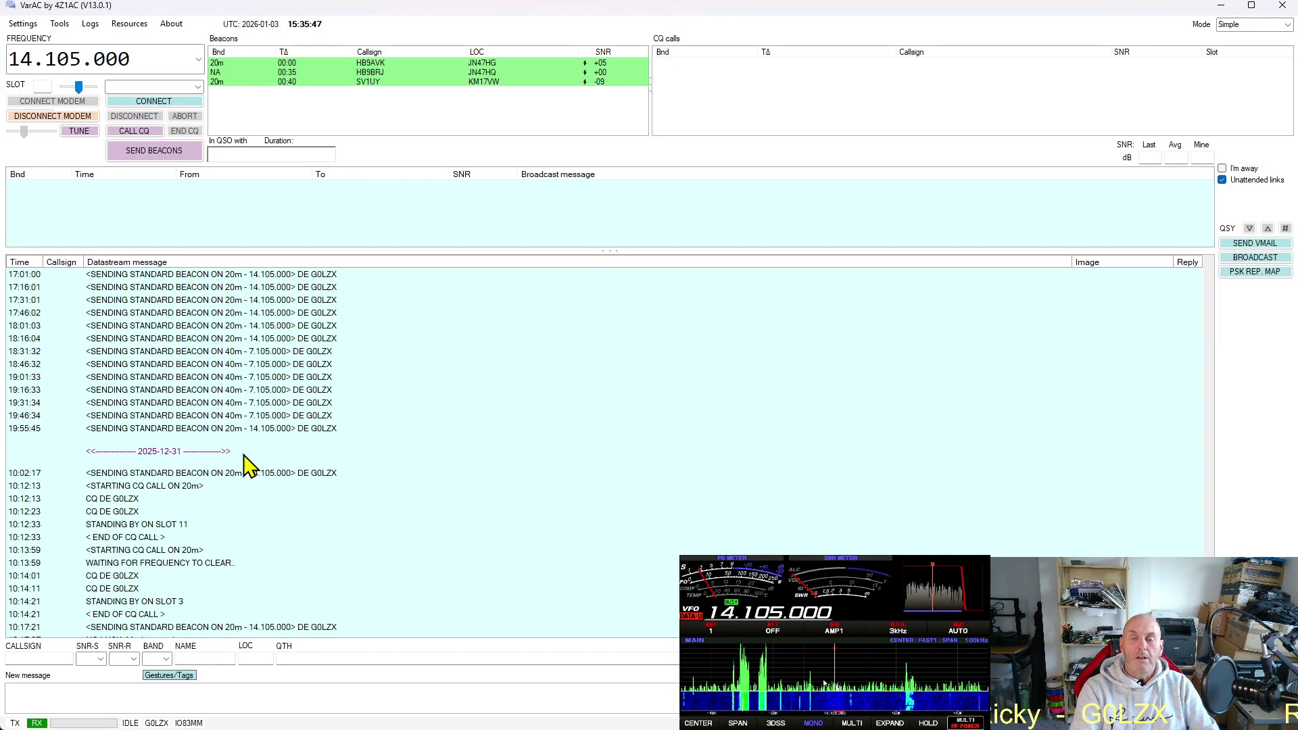
scroll(248, 465, "down", 2)
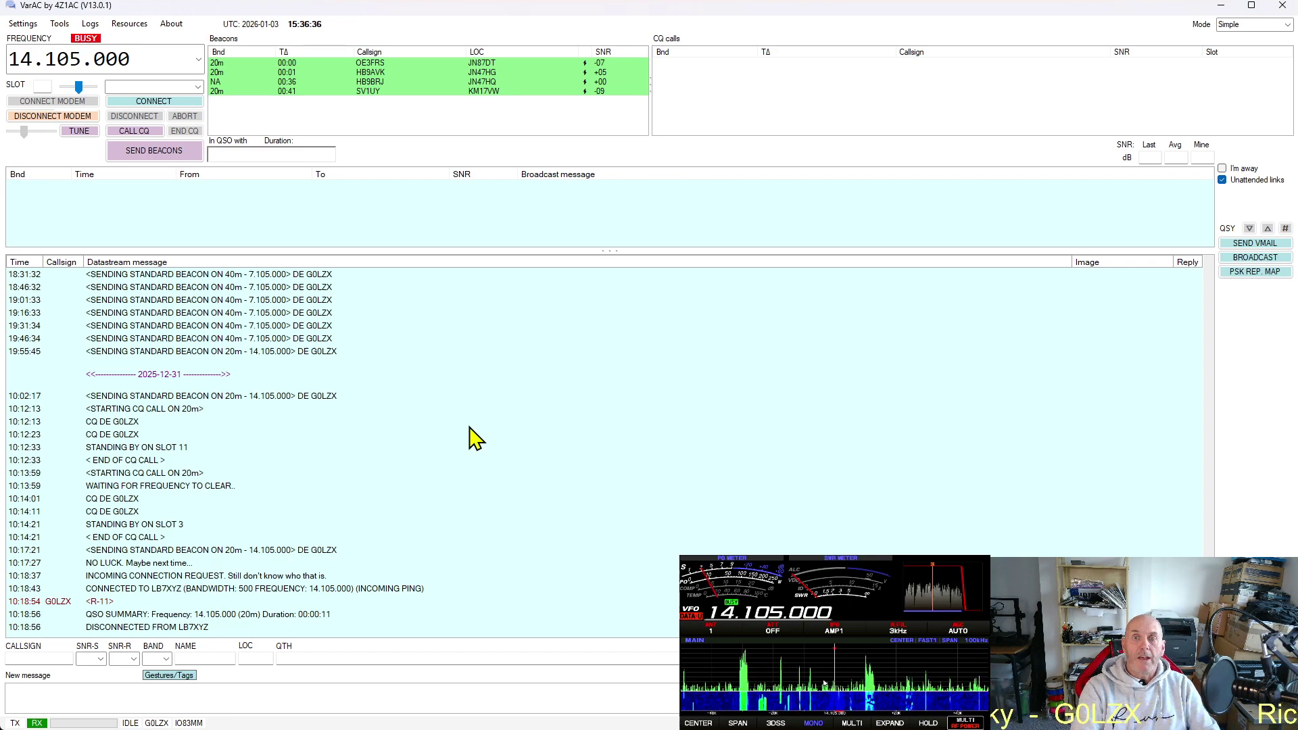
Close VarAC and open Digital Master 780.
left_click(1282, 7)
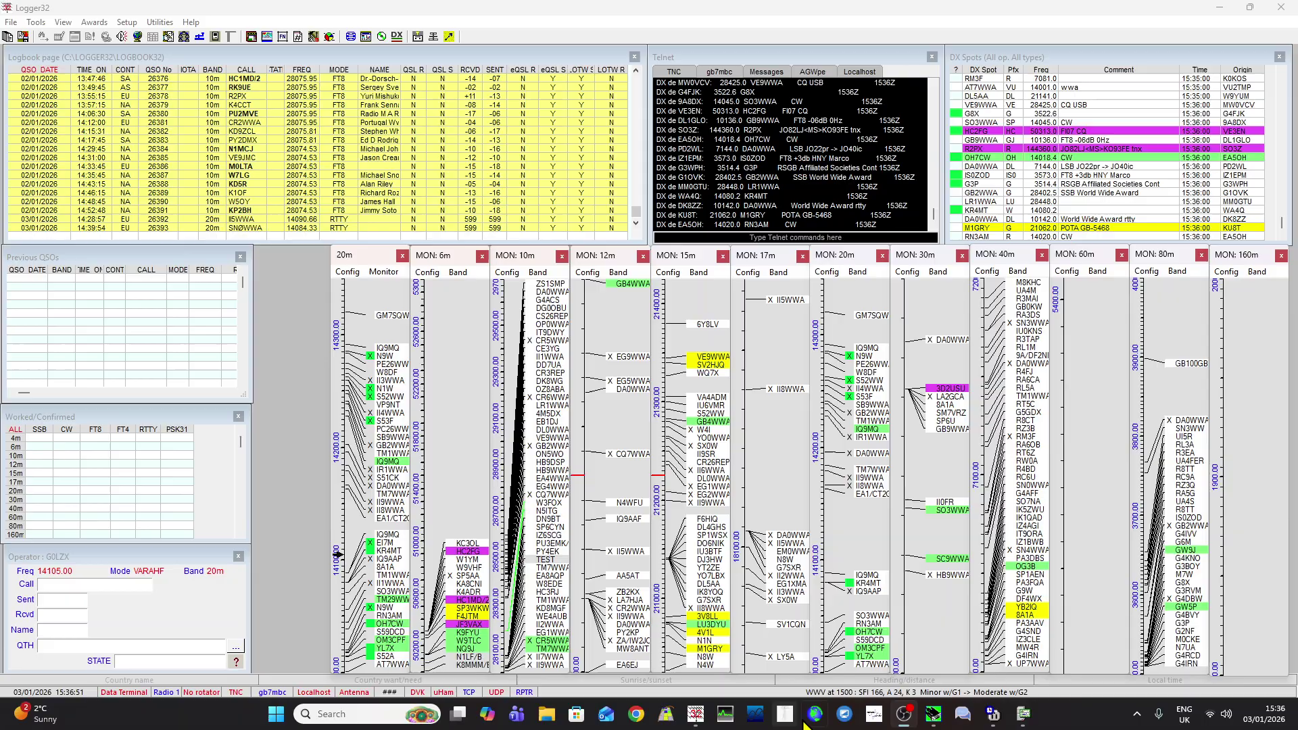
left_click(724, 718)
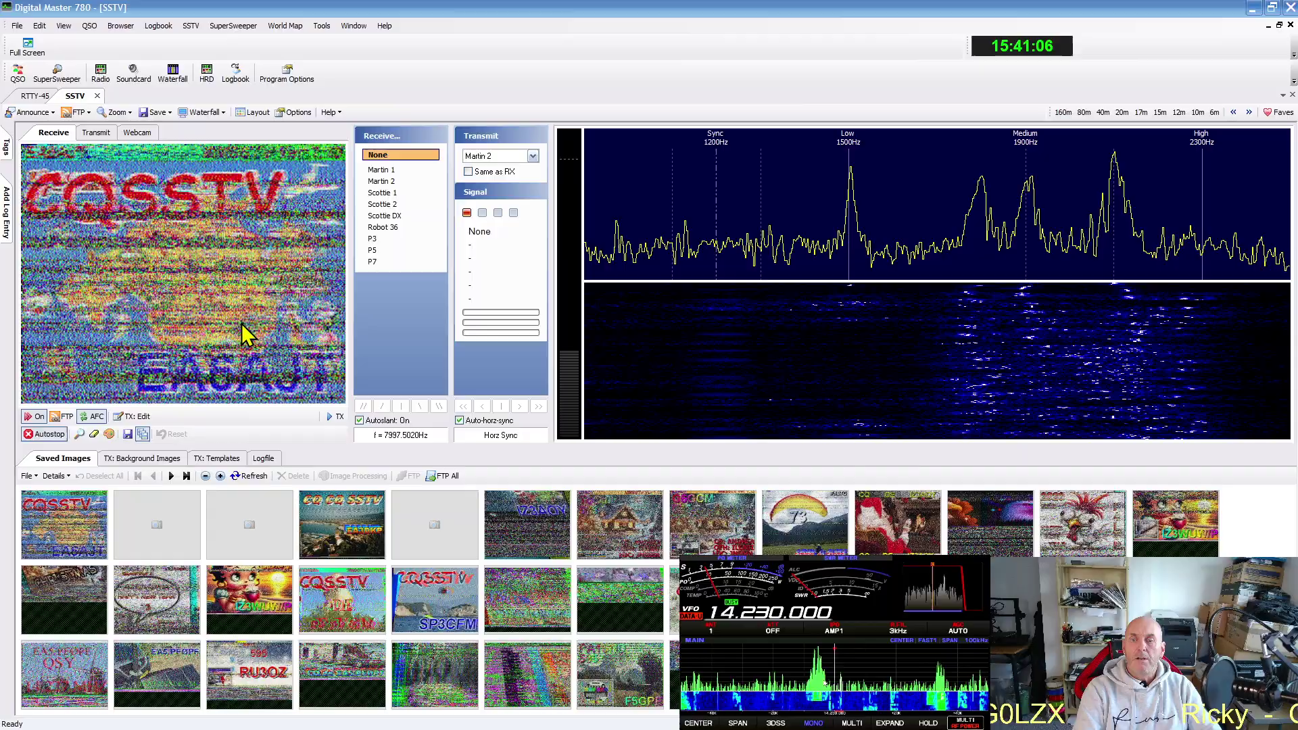
Show the RTTY session, check the available digital modes and select RTTY-45.
left_click(31, 96)
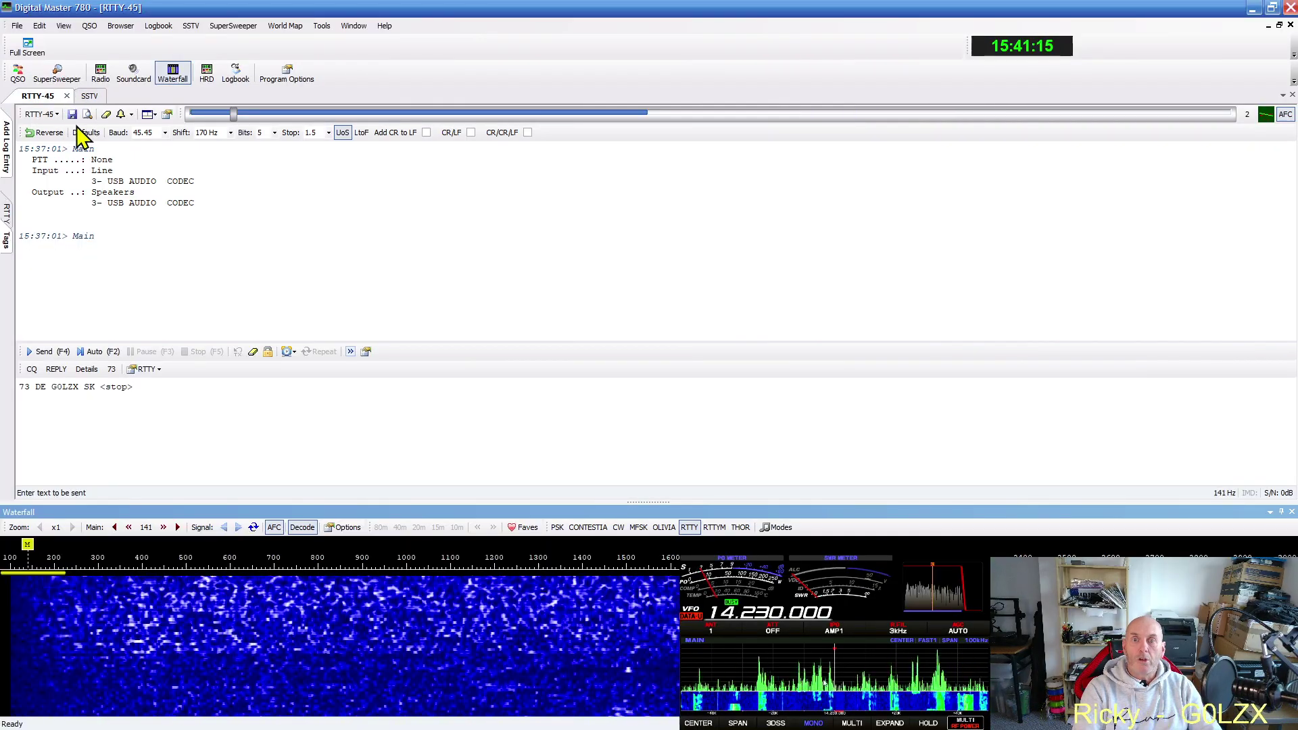
left_click(58, 114)
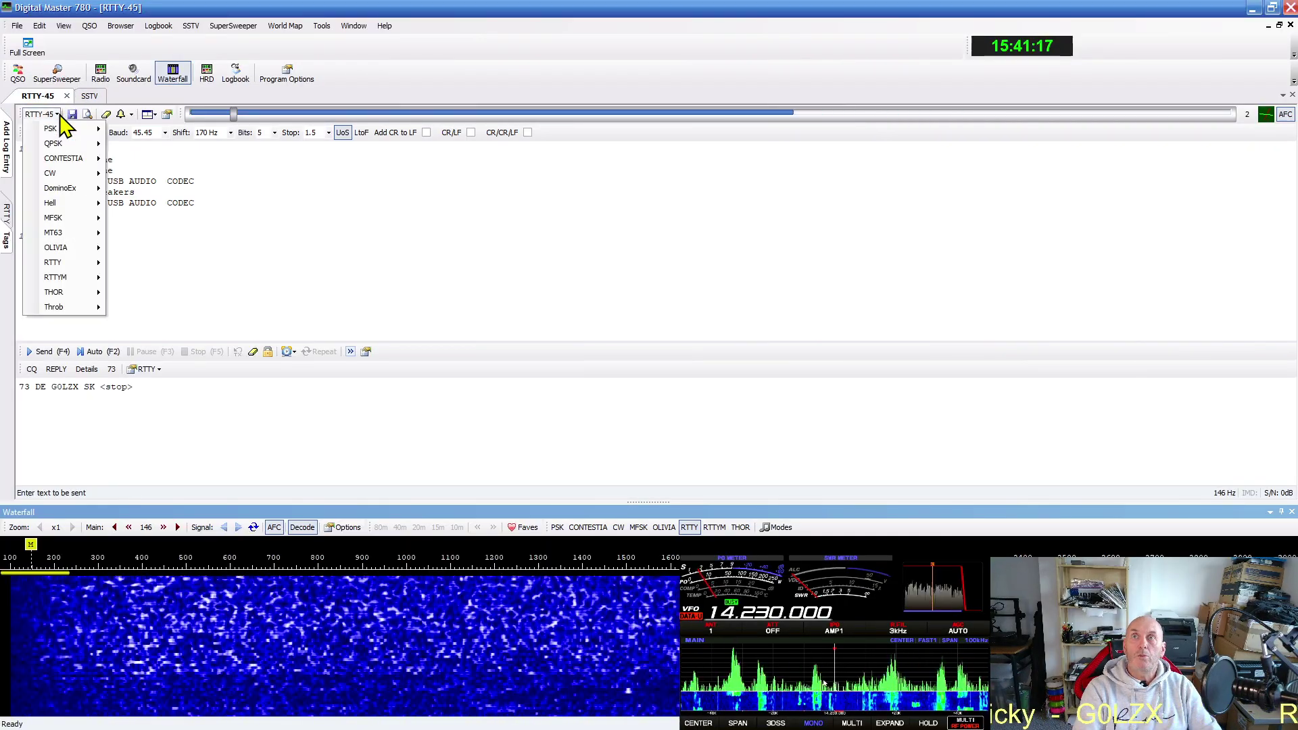
mouse_move(77, 145)
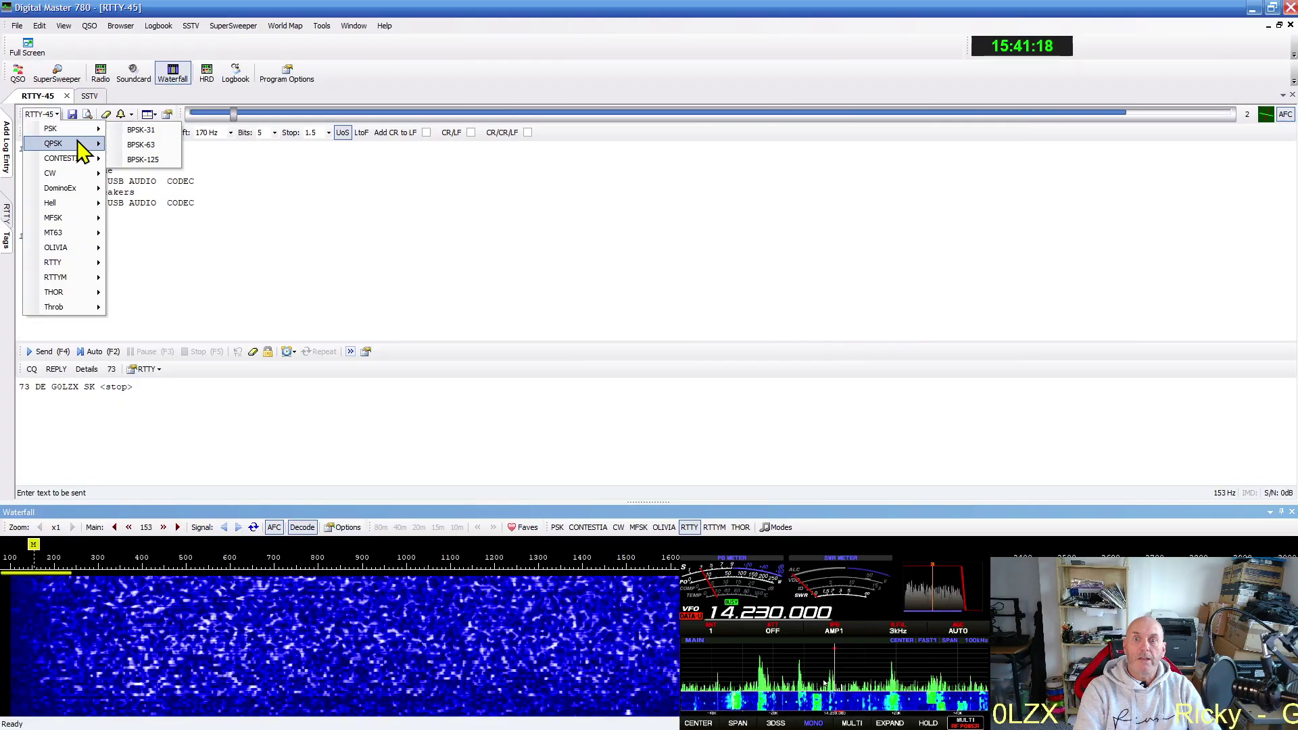
mouse_move(77, 177)
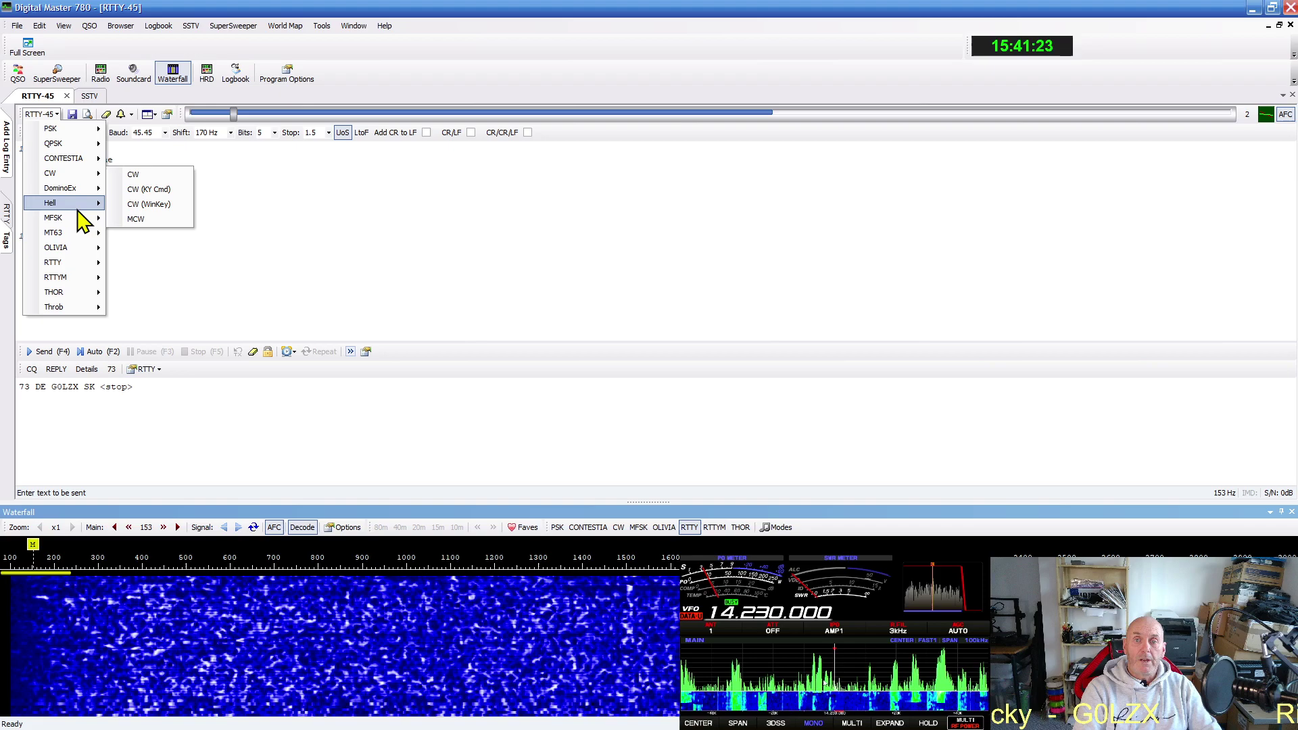
mouse_move(79, 263)
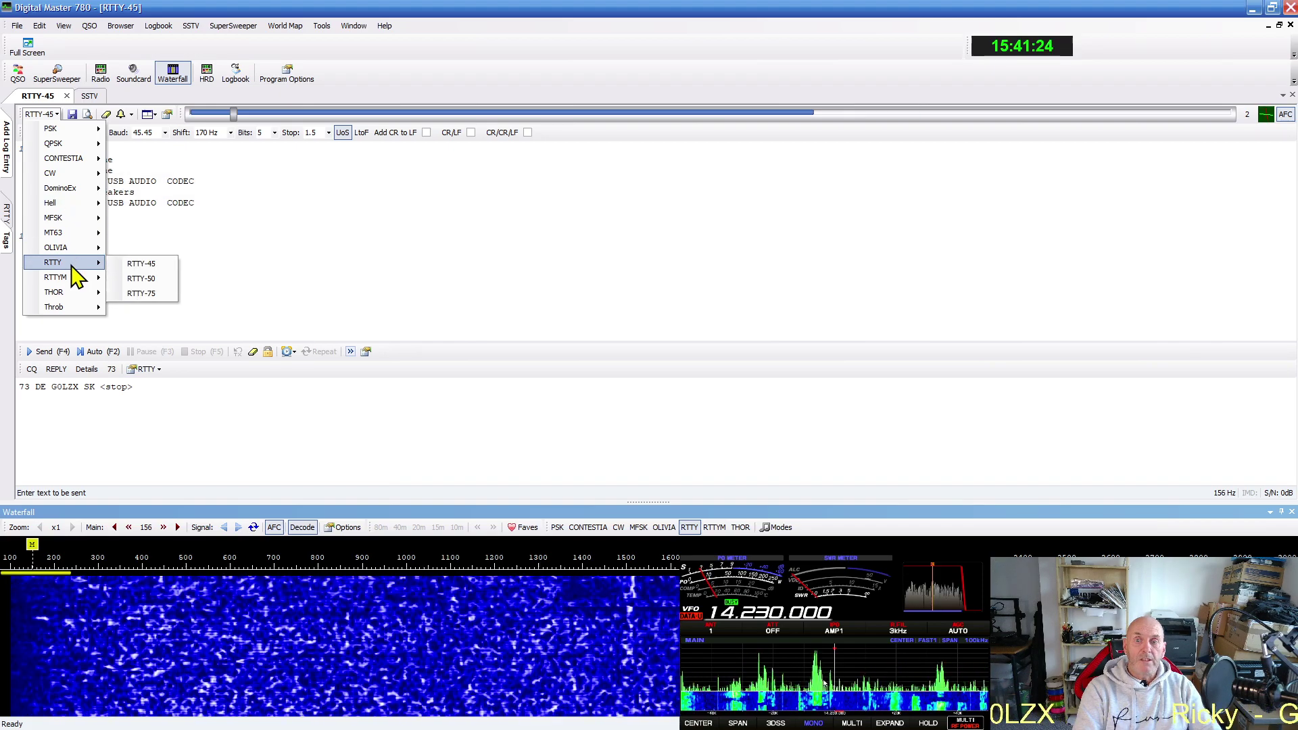
left_click(152, 268)
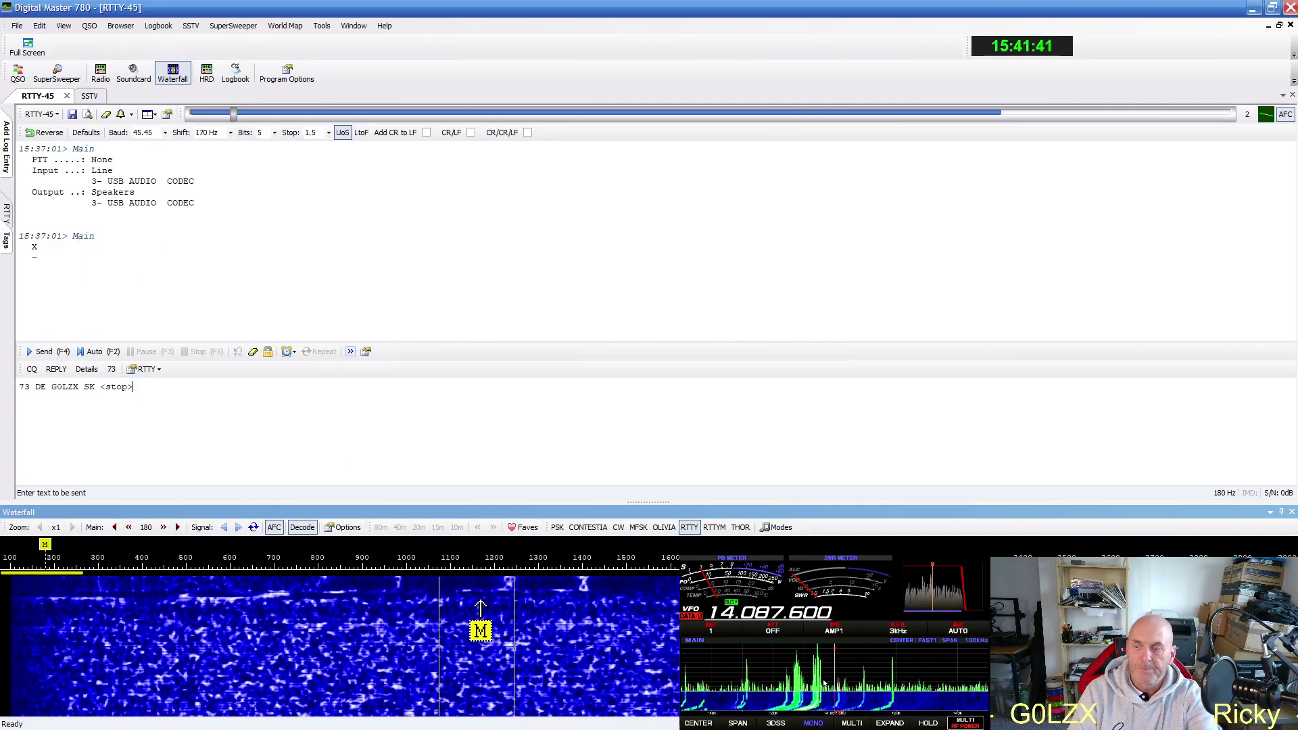
Tune the waterfall marker to the RTTY signal at about 1319 Hz and capture the CQ station's callsign from the decoded text.
left_click(546, 612)
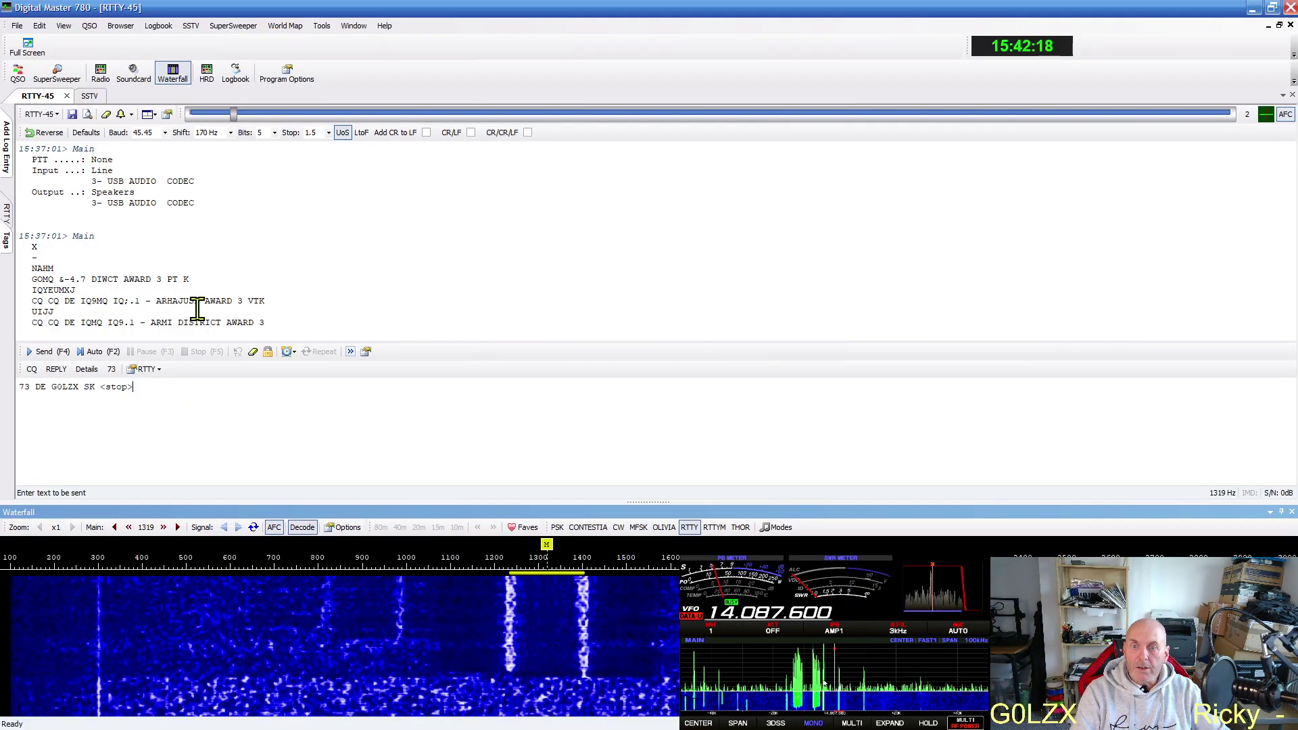
right_click(95, 301)
left_click(144, 308)
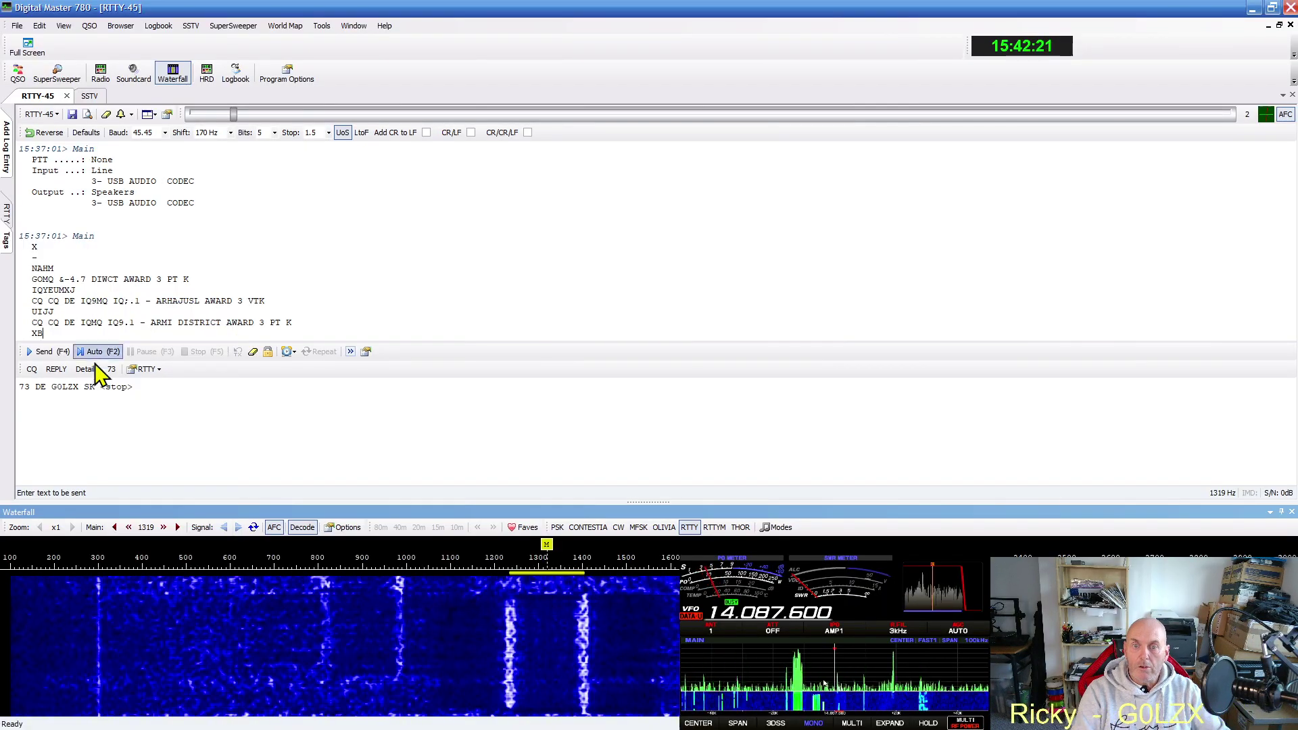
Load the REPLY macro addressed to the CQ station and transmit it.
left_click(56, 369)
left_click(78, 398)
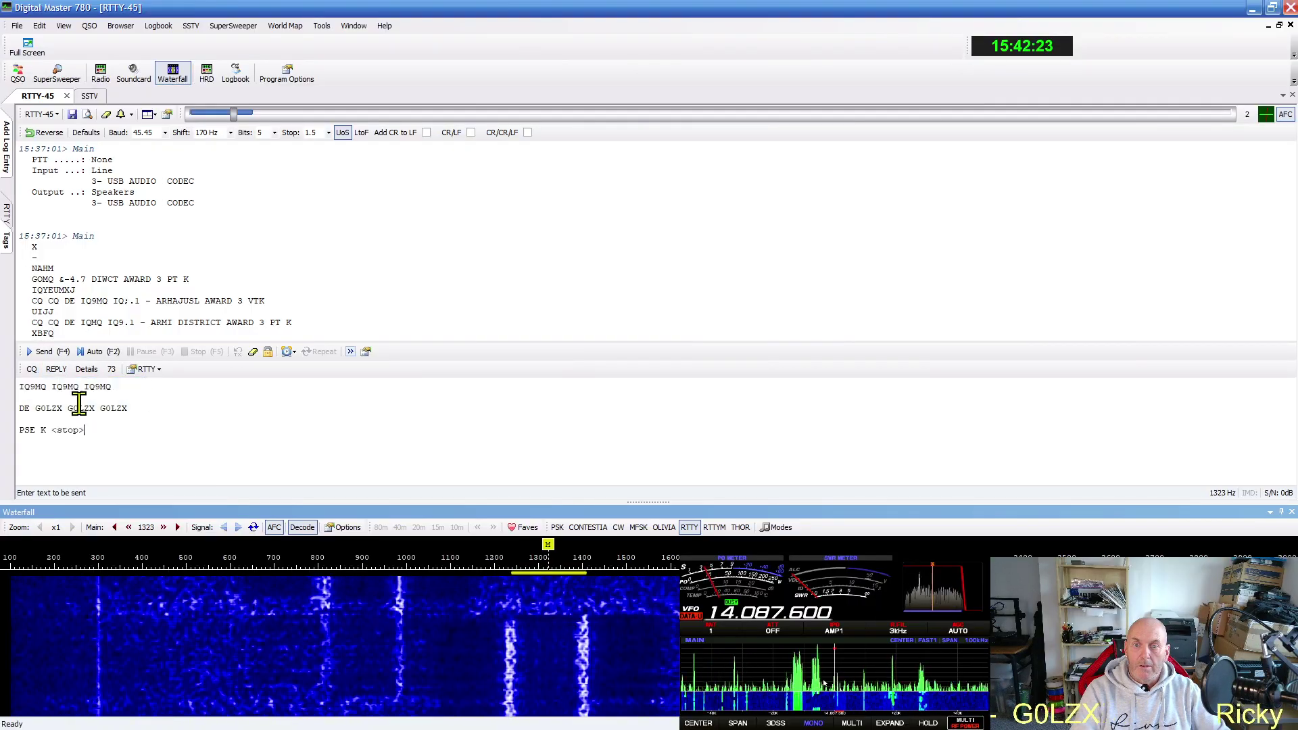
left_click(44, 351)
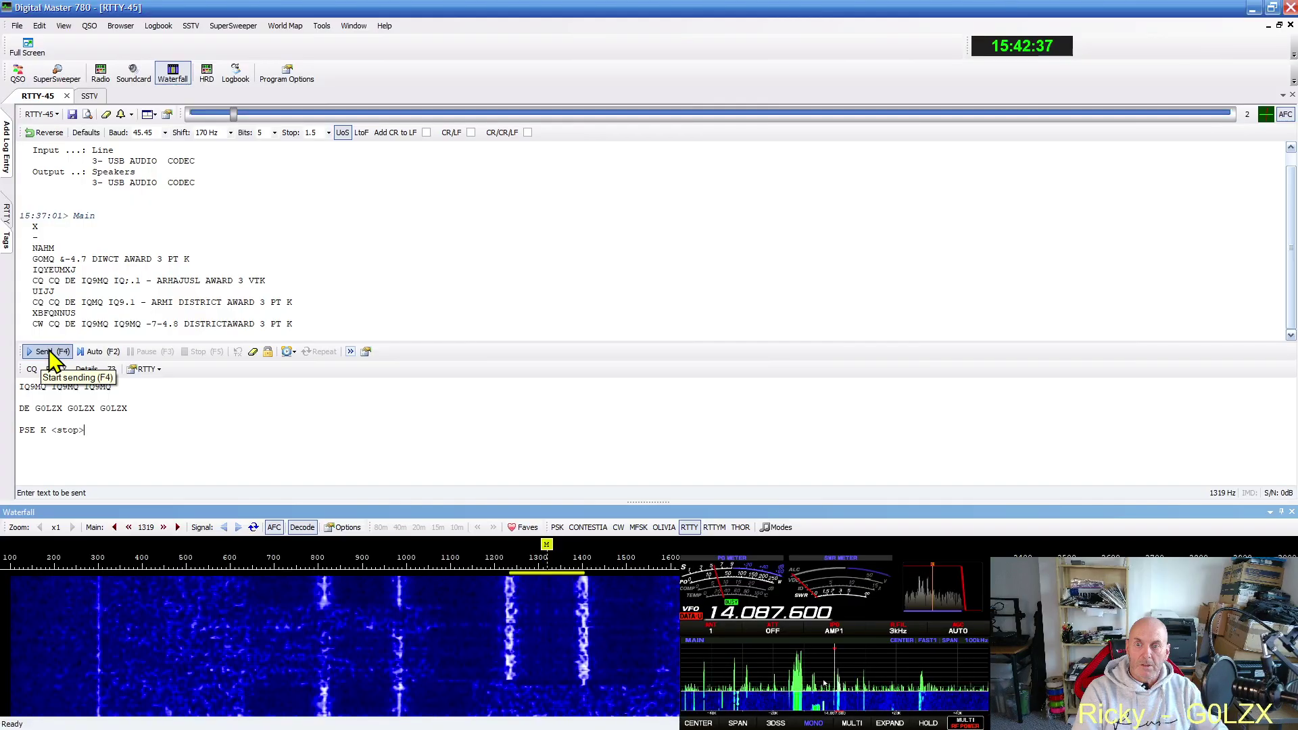
left_click(50, 354)
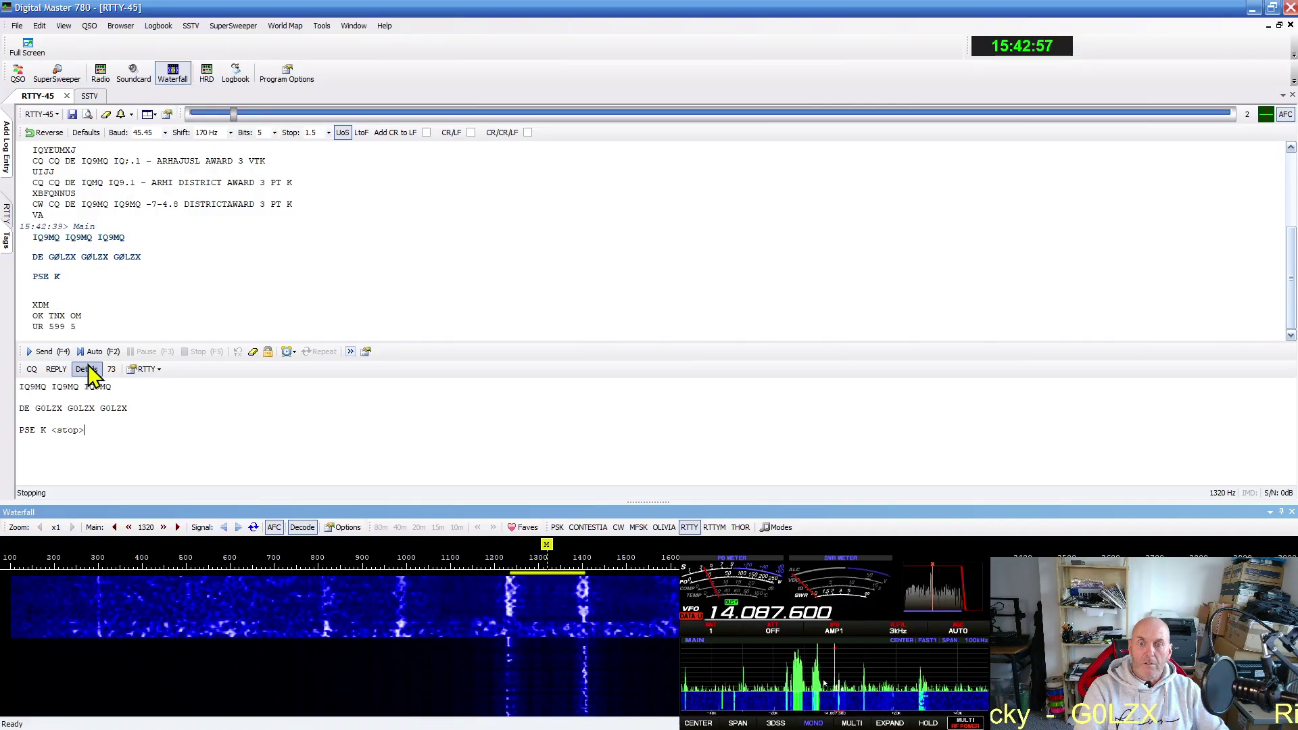
Load the Details macro with the 599 signal report, operator name and location, and transmit it.
left_click(56, 369)
left_click(81, 399)
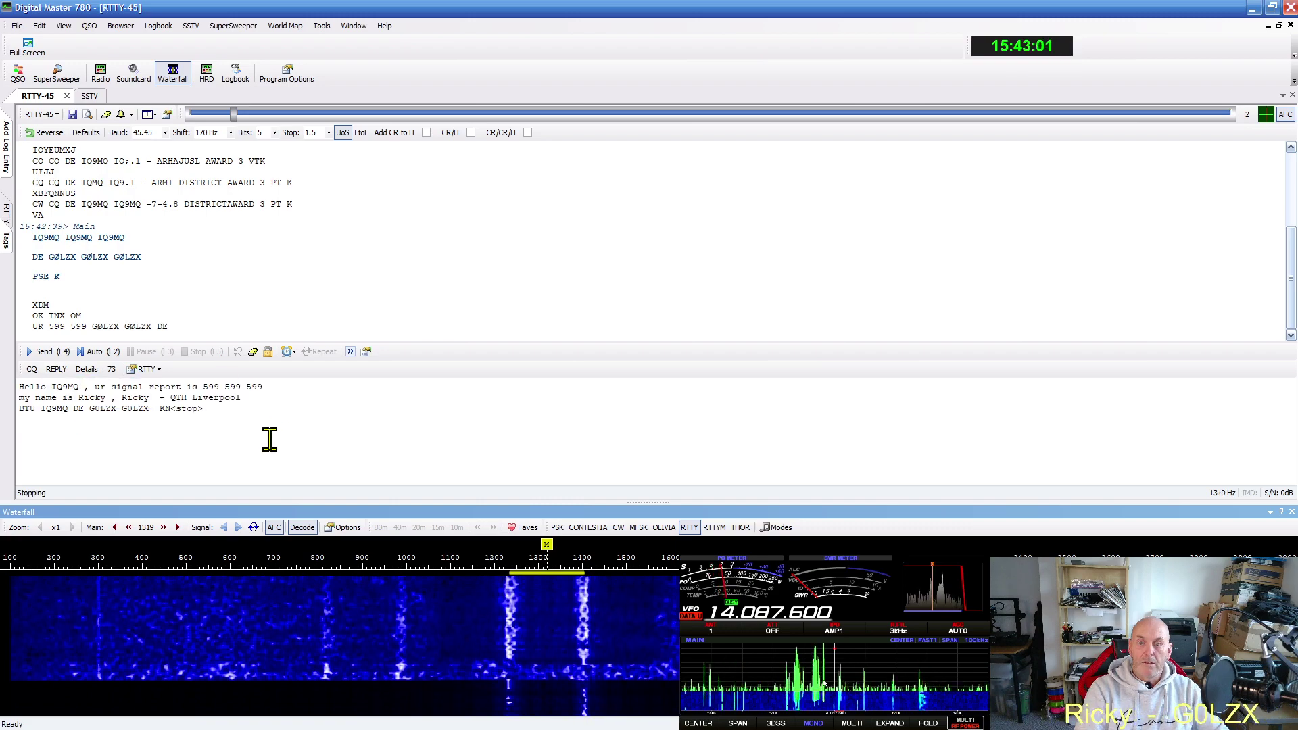
left_click(44, 353)
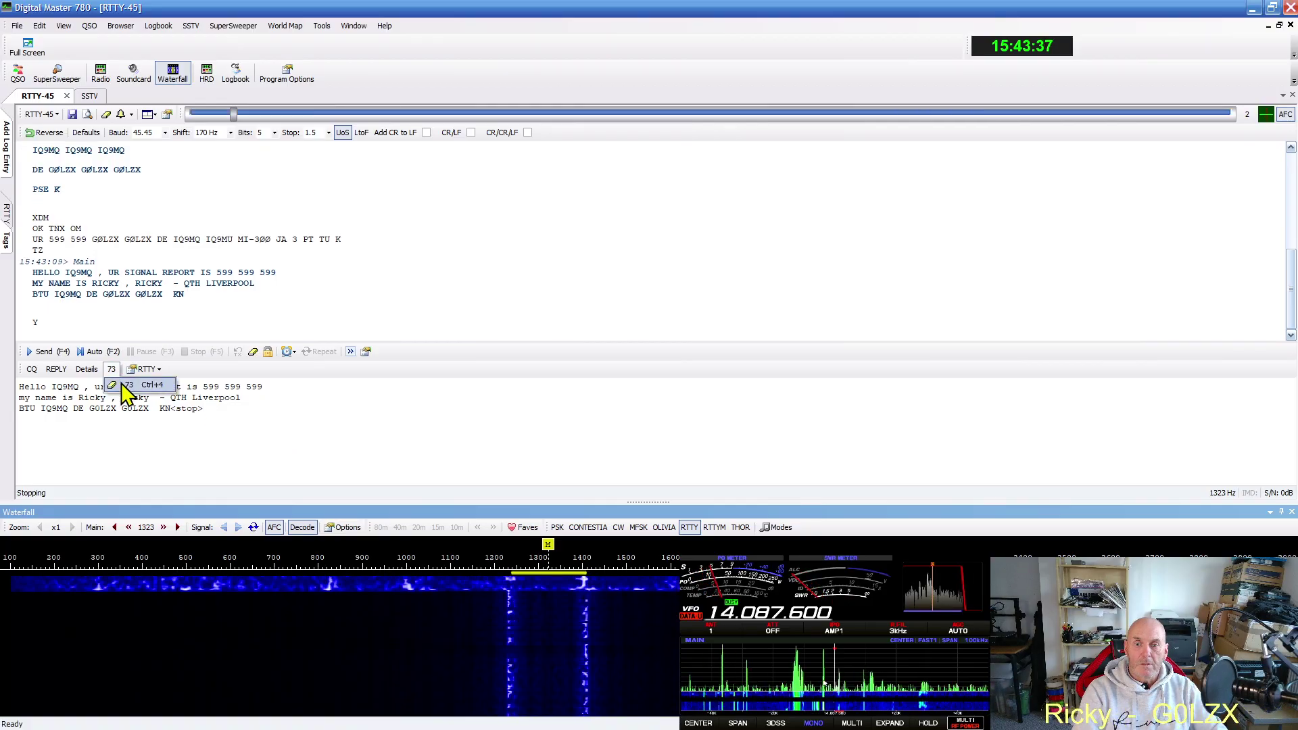
Load the 73 macro with the closing thanks and QSL details, and transmit it.
left_click(111, 369)
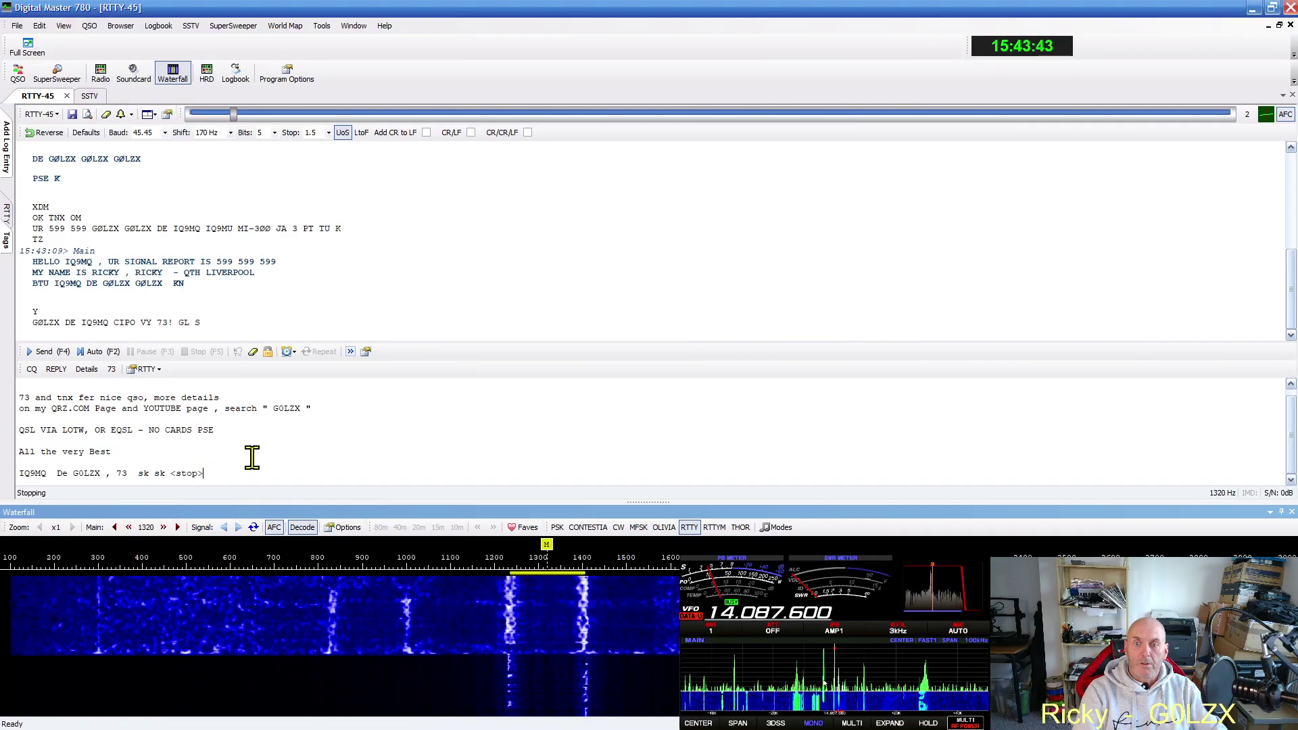
left_click(87, 369)
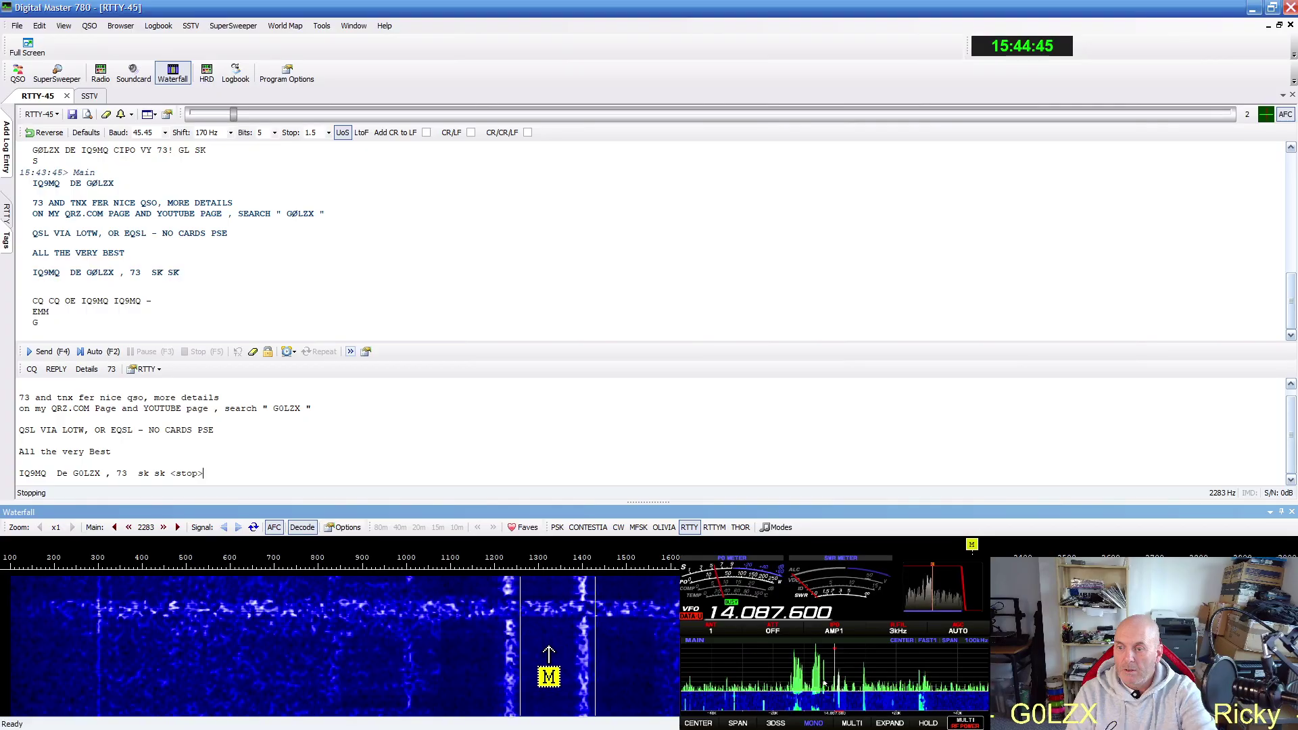
Retune the waterfall marker to the CQ station's RTTY signal at about 1317 Hz.
left_click(545, 654)
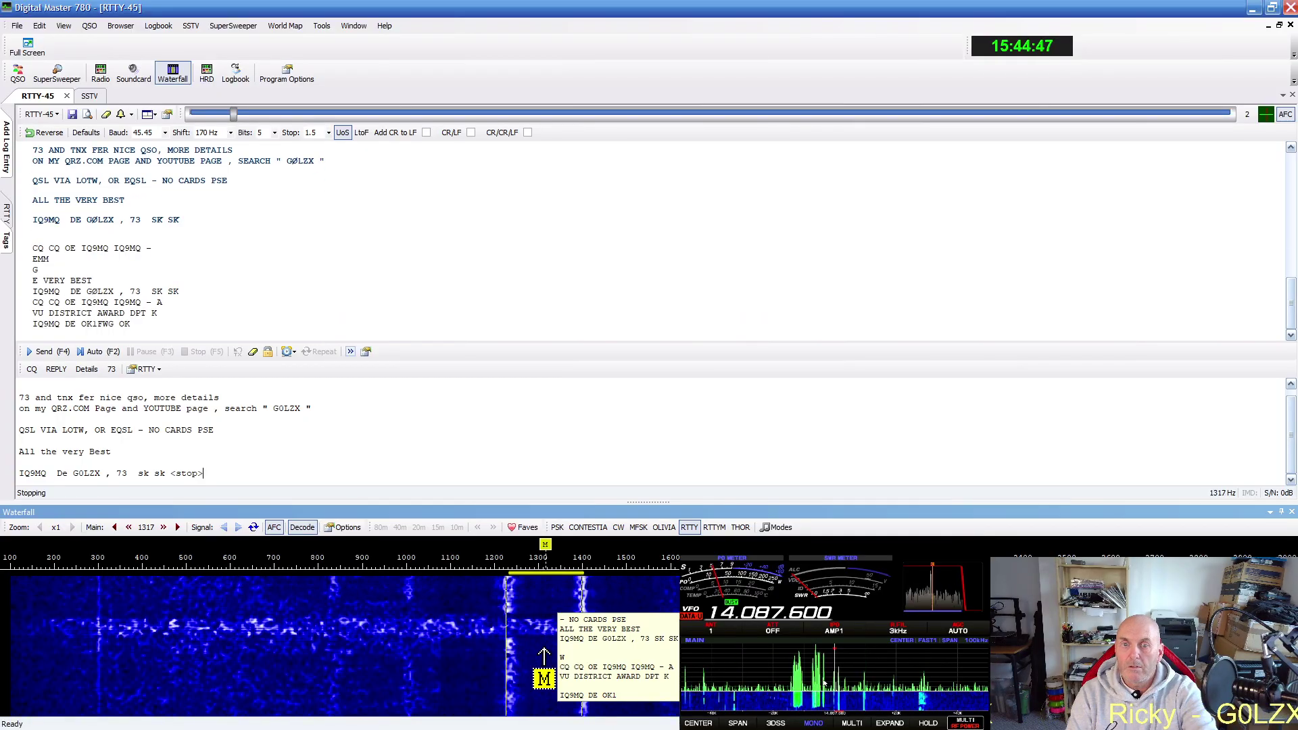